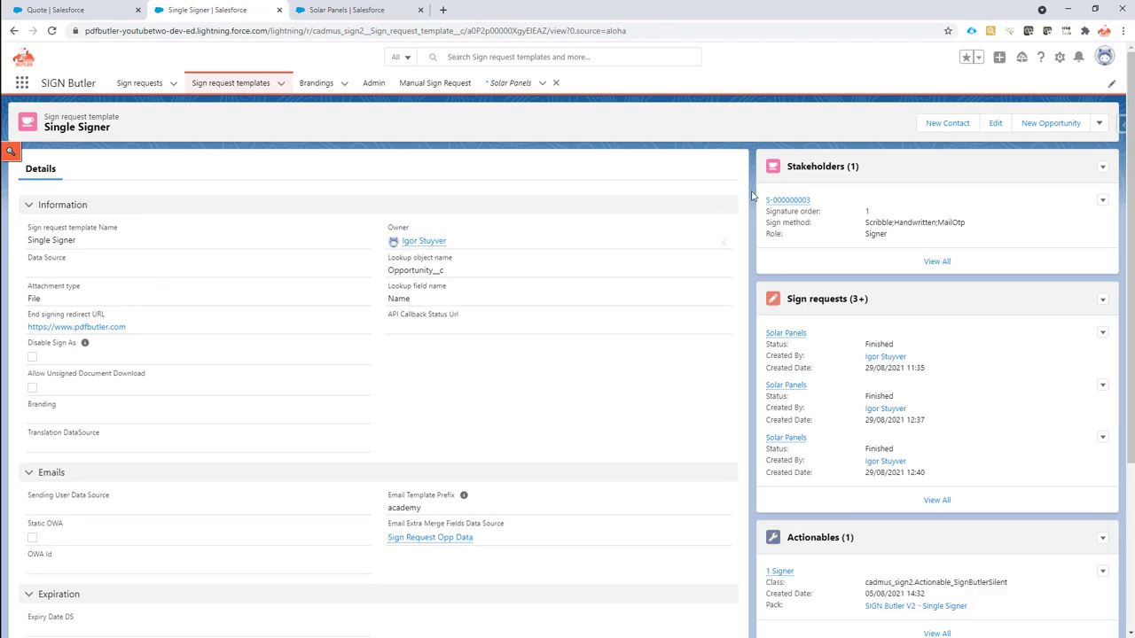
- Edit the Single Signer template, keeping its definition as is, and open its existing Signer stakeholder for editing
{"action": "left_click", "coordinate": [993, 124]}
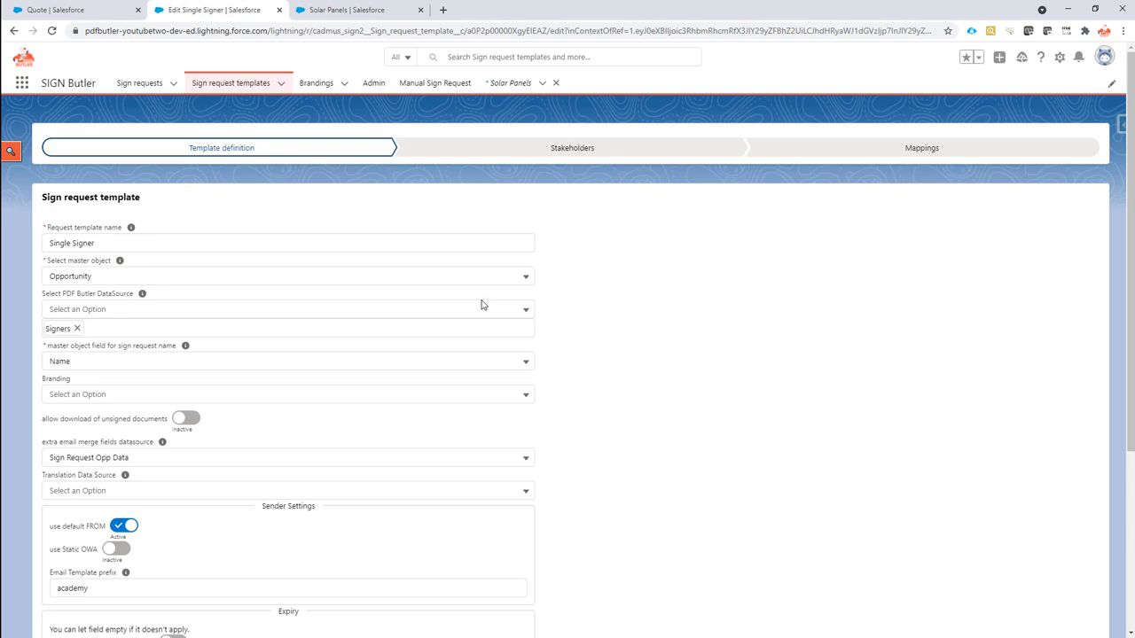
{"action": "scroll", "coordinate": [479, 311], "scroll_direction": "down", "scroll_amount": 3}
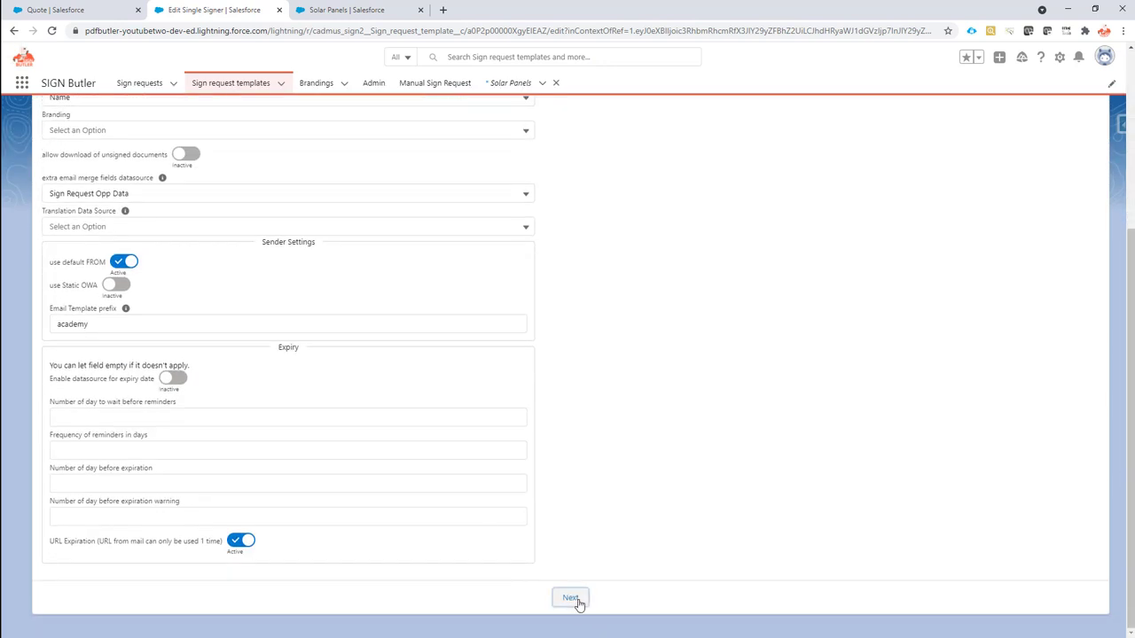
{"action": "left_click", "coordinate": [572, 599]}
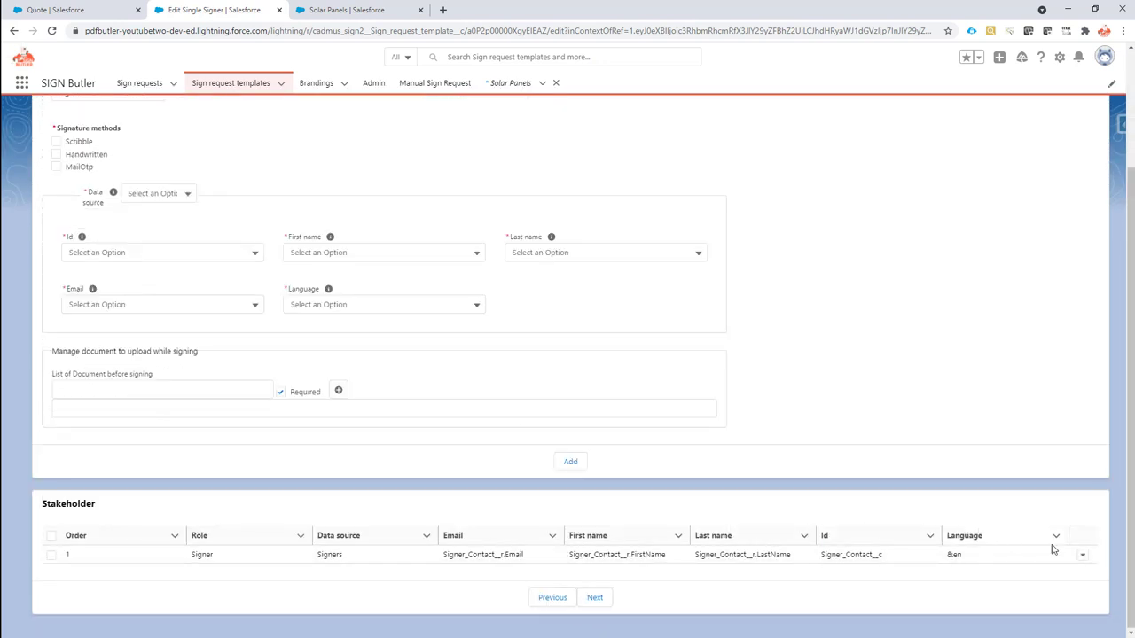
{"action": "left_click", "coordinate": [1082, 555]}
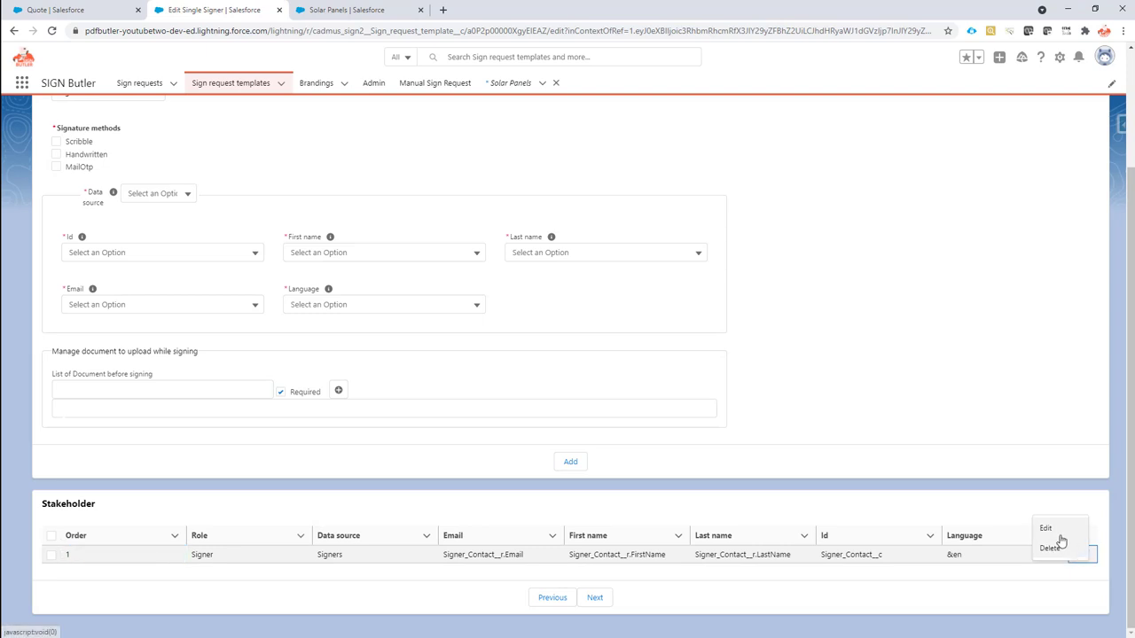
{"action": "left_click", "coordinate": [1053, 530]}
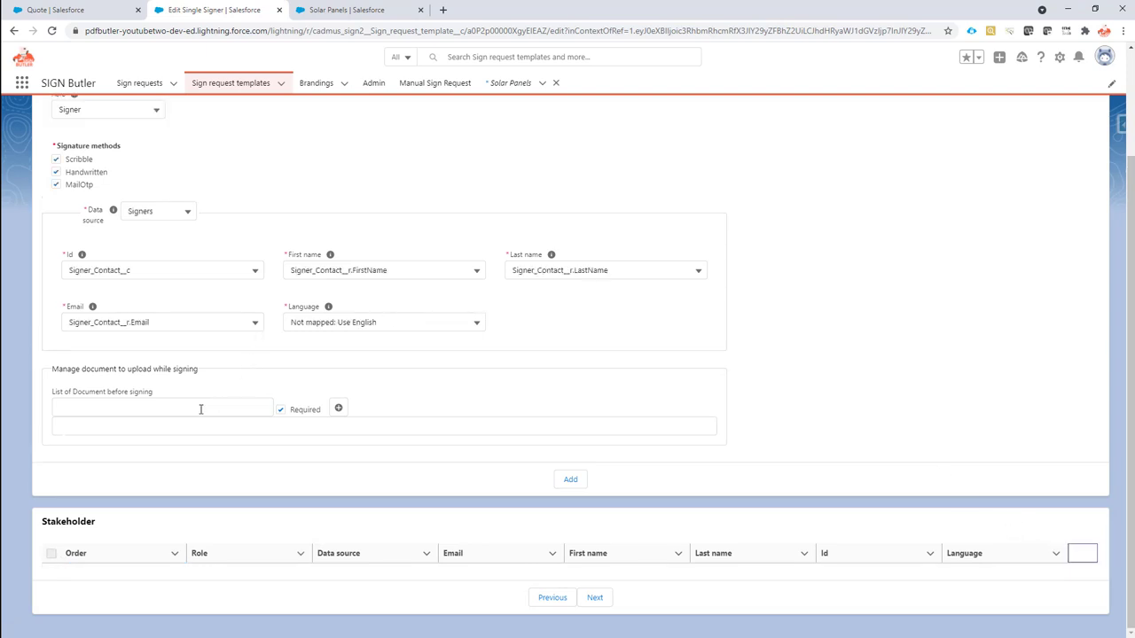
- Add Id-card1 as a required document for the signer to upload while signing
{"action": "left_click", "coordinate": [116, 403]}
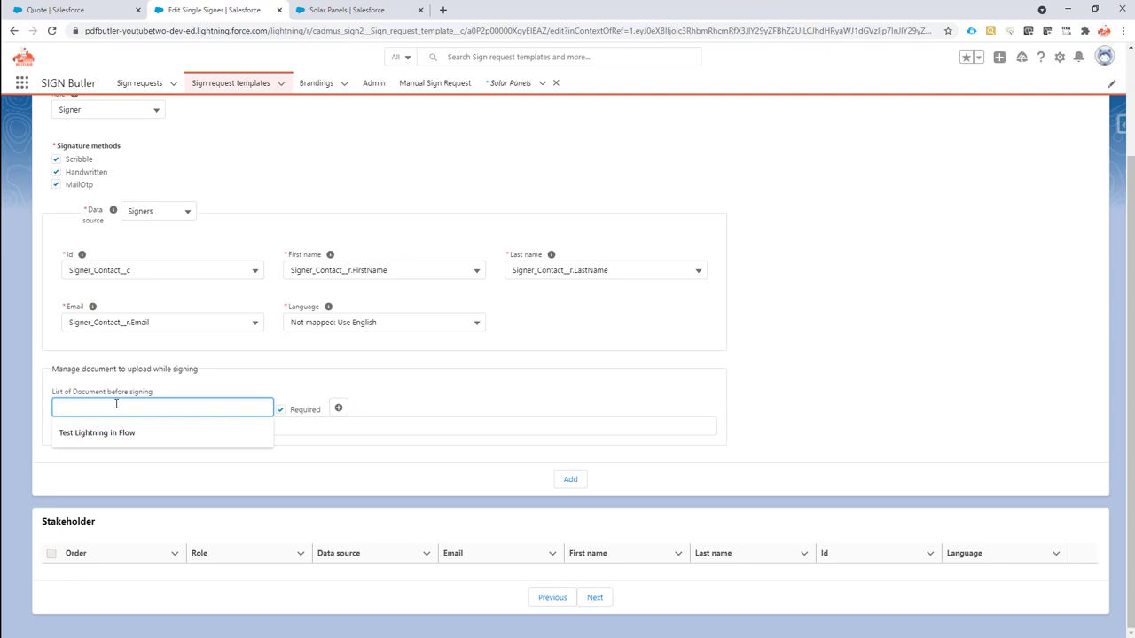
{"action": "type", "text": "idC"}
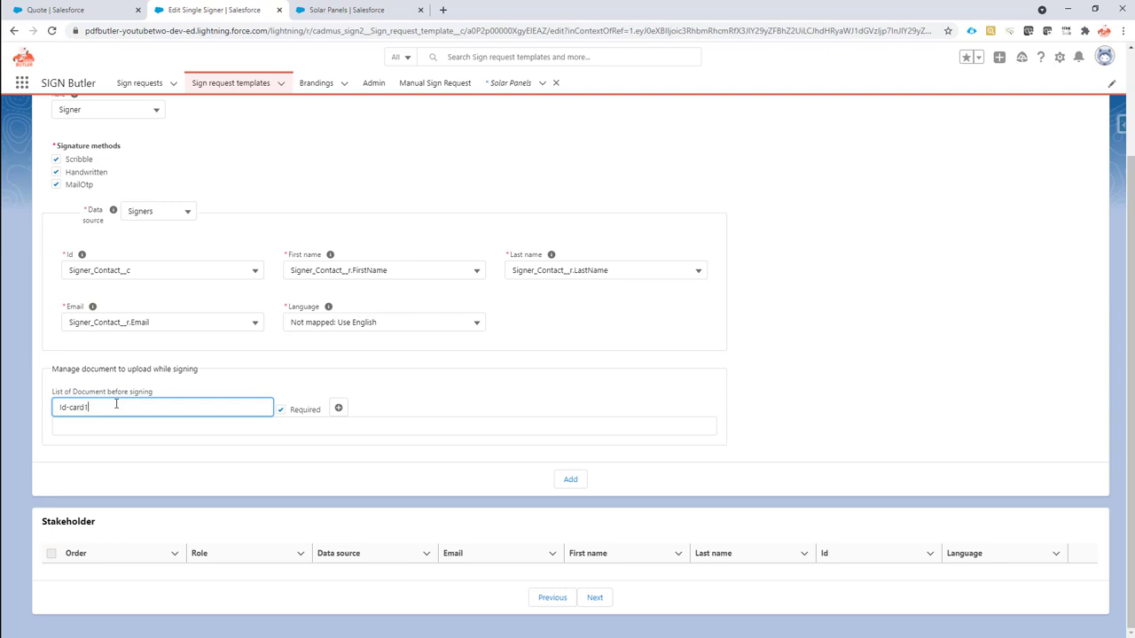
{"action": "left_click", "coordinate": [338, 407]}
- Add Id-card2 as an optional document for the signer to upload while signing
{"action": "left_click", "coordinate": [218, 408]}
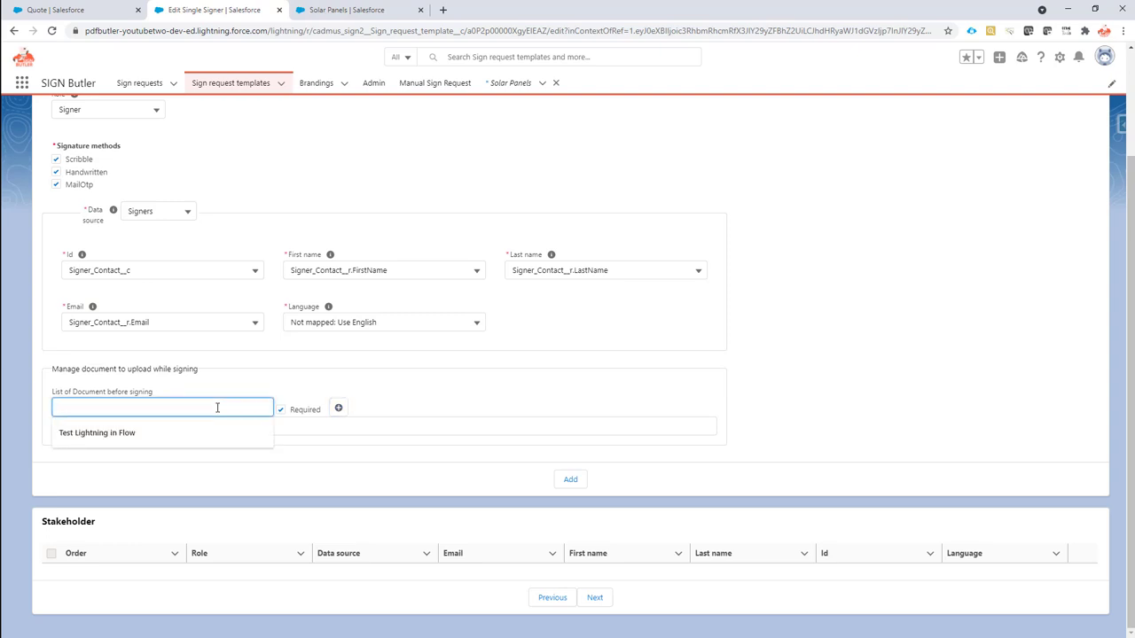
{"action": "type", "text": "Id-card2"}
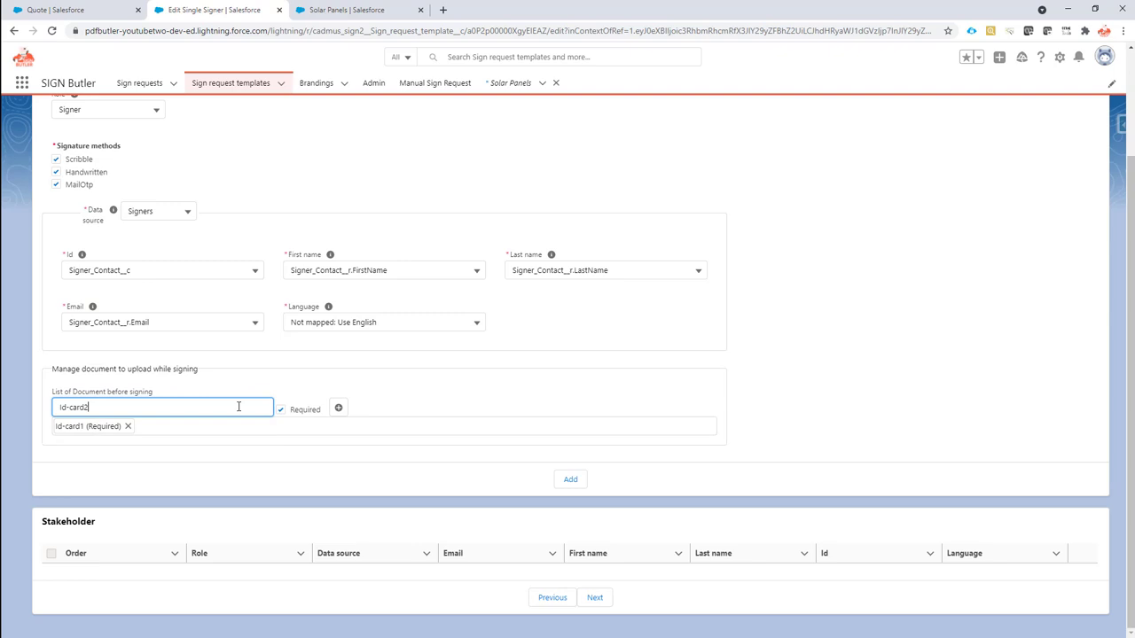
{"action": "left_click", "coordinate": [281, 410]}
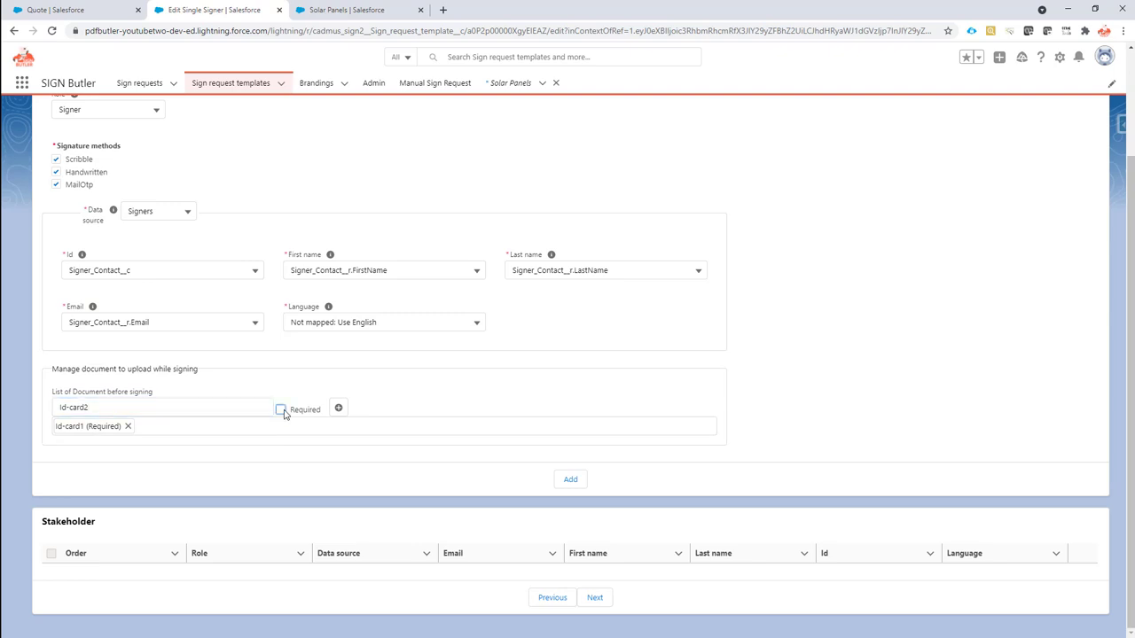
{"action": "left_click", "coordinate": [338, 410]}
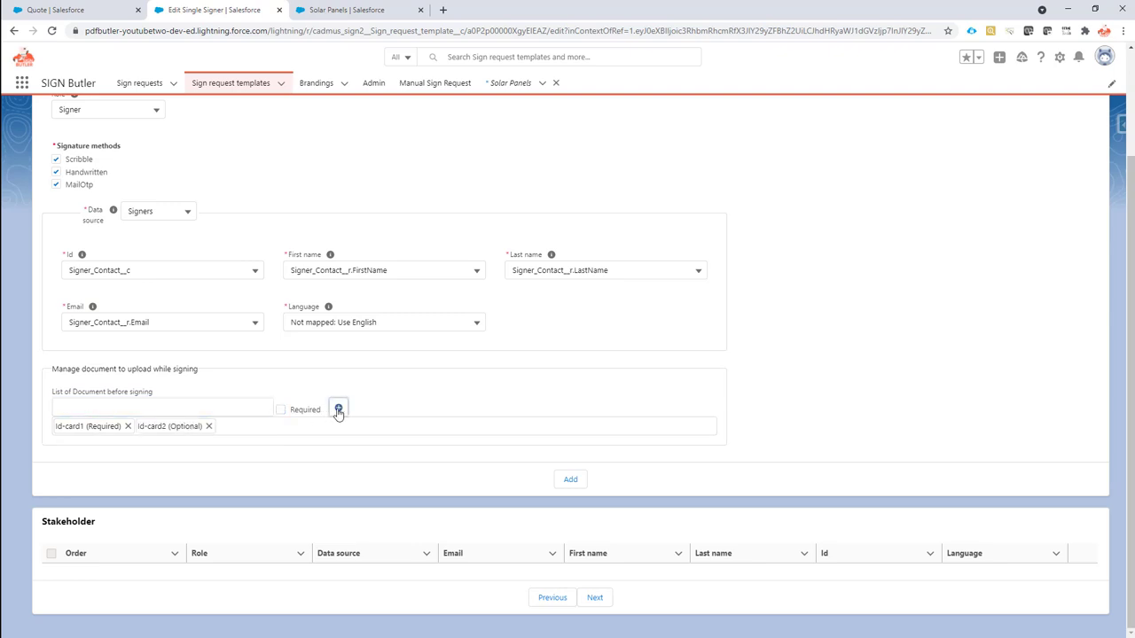
- Put the edited Signer back in the stakeholder list and submit the template with signed documents saved as File
{"action": "left_click", "coordinate": [567, 479]}
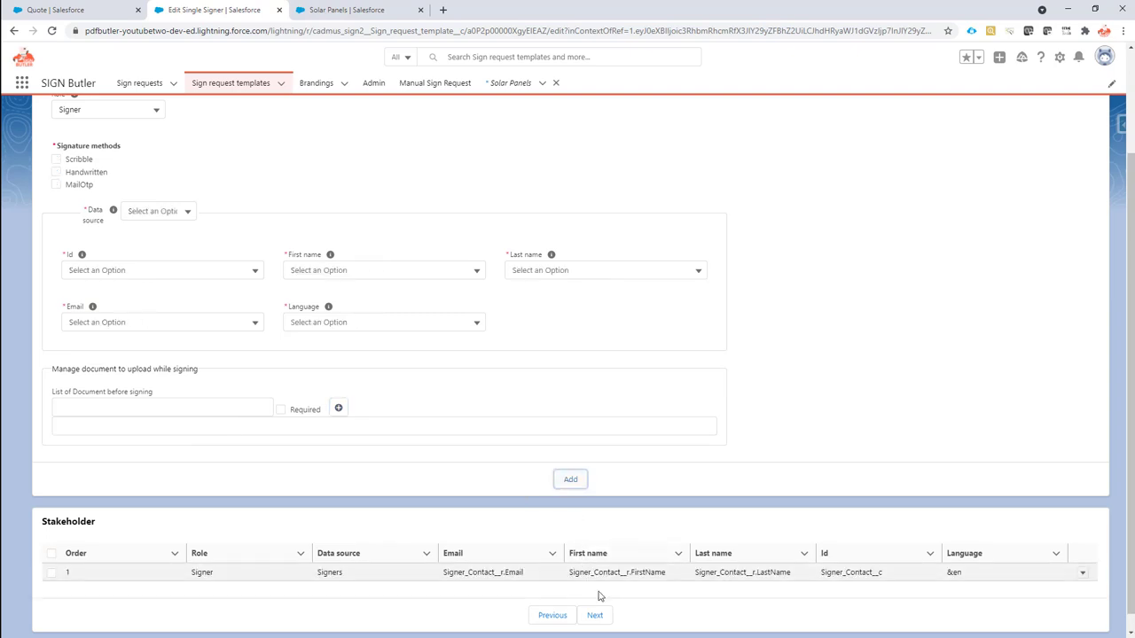
{"action": "left_click", "coordinate": [602, 621]}
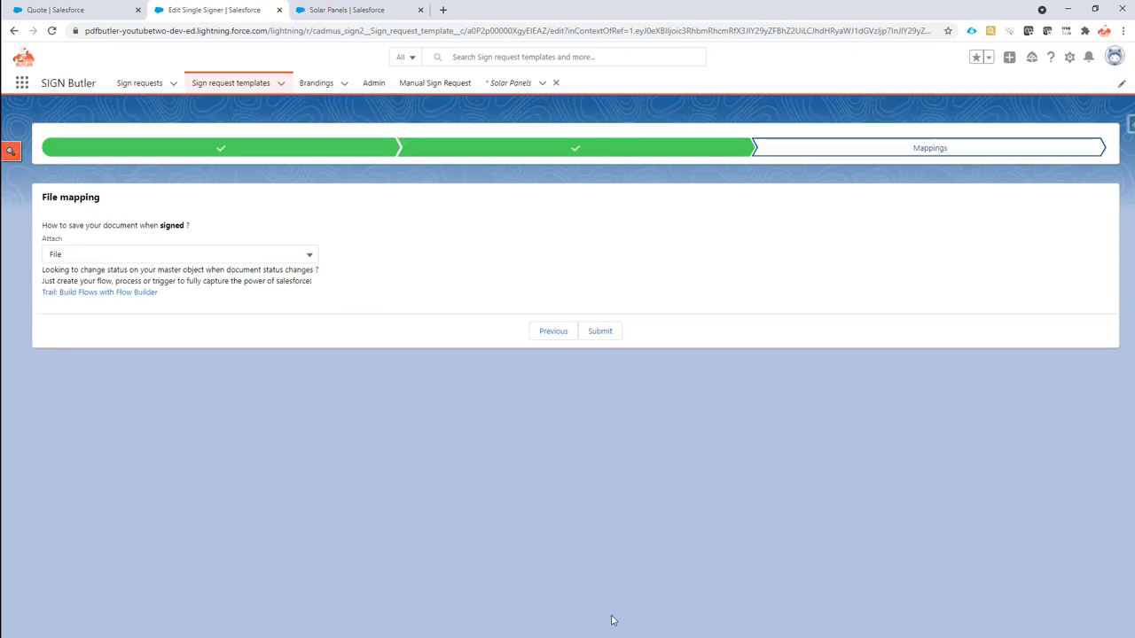
{"action": "left_click", "coordinate": [605, 332]}
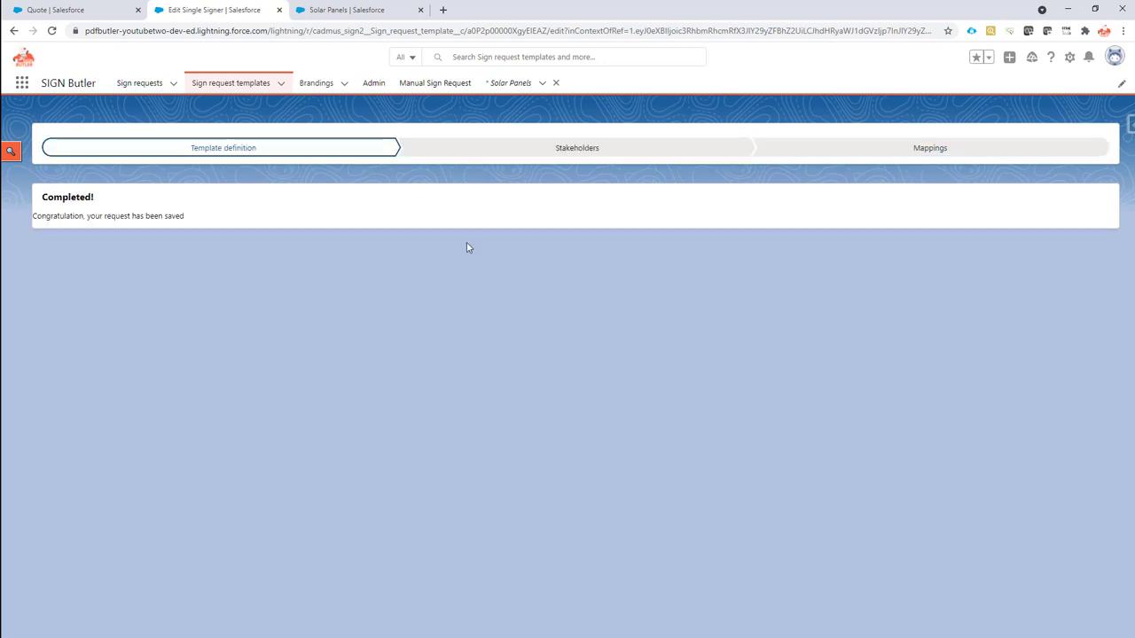
- Generate the Quote PDF from the Solar Panels opportunity and send it for signing with SIGN Butler V2 - Single Signer
{"action": "left_click", "coordinate": [345, 12]}
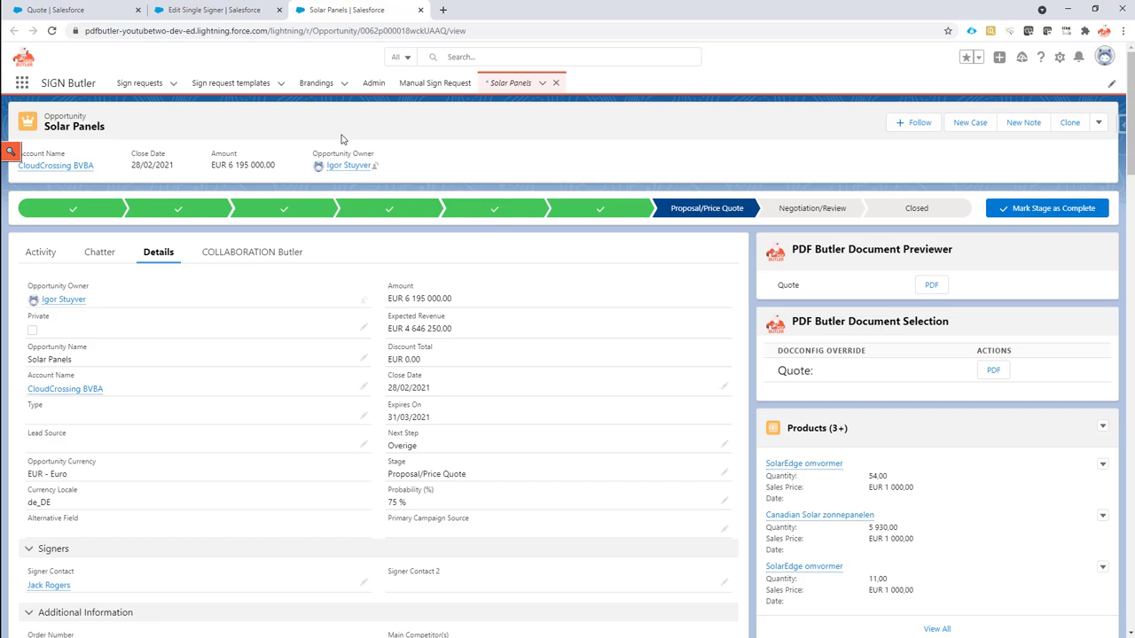
{"action": "left_click", "coordinate": [940, 290]}
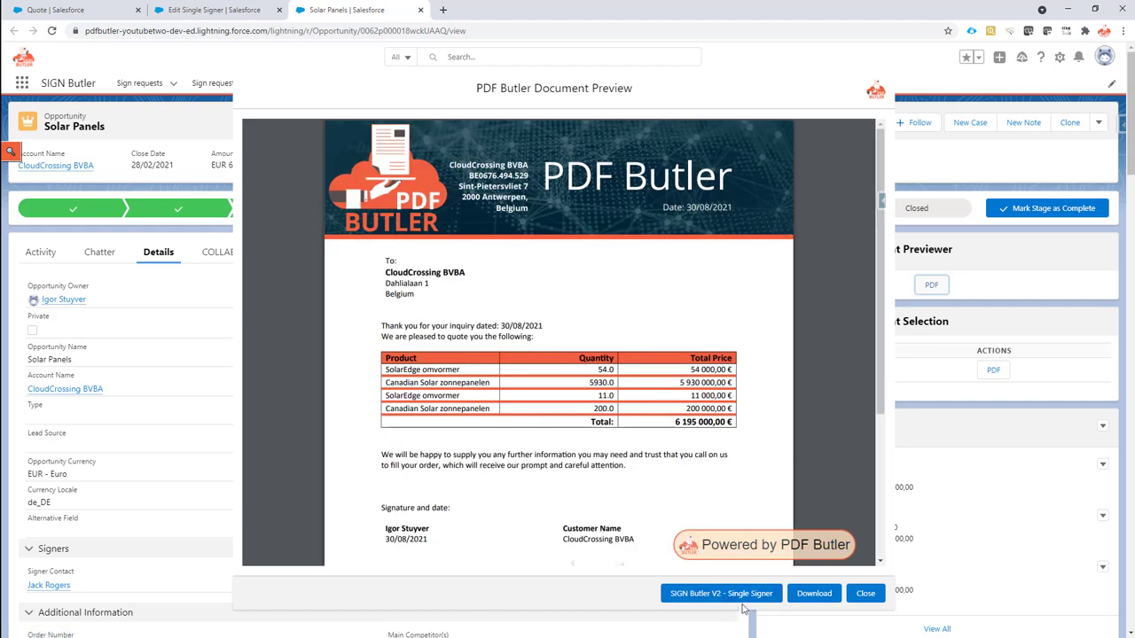
{"action": "left_click", "coordinate": [718, 594]}
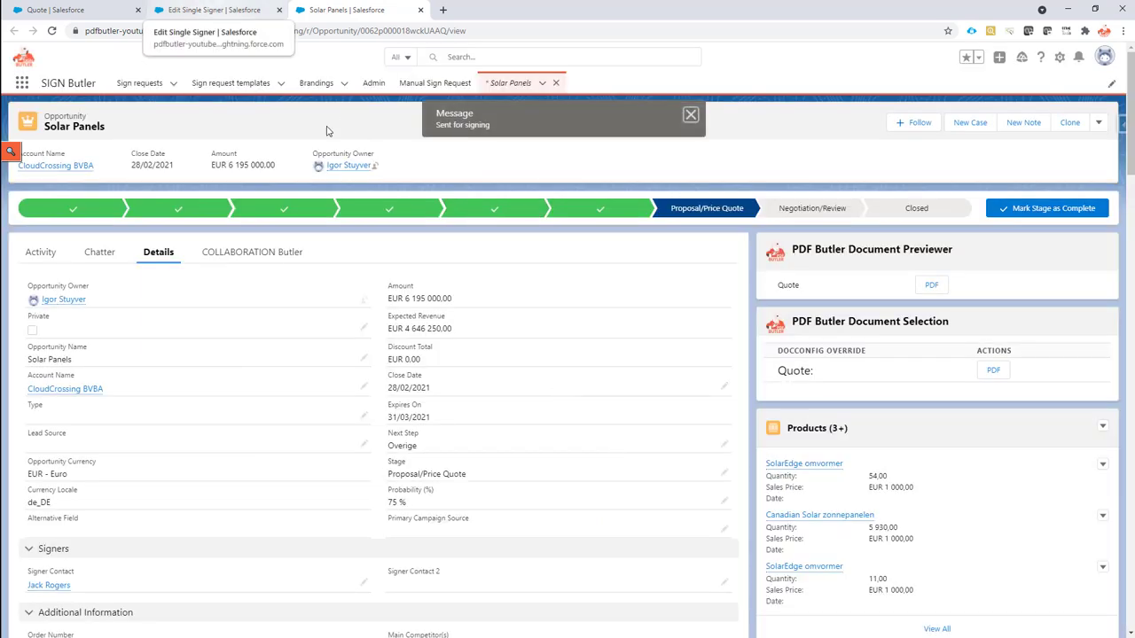
- Open the first Solar Panels entry among the sign requests related to the opportunity
{"action": "scroll", "coordinate": [804, 434], "scroll_direction": "down", "scroll_amount": 3}
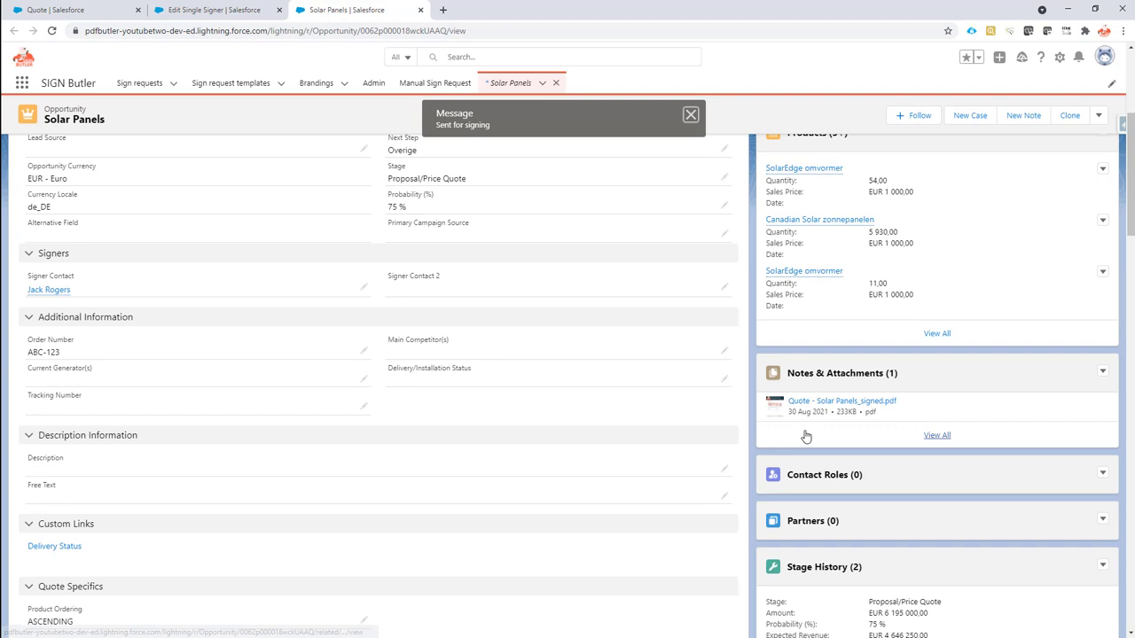
{"action": "scroll", "coordinate": [802, 434], "scroll_direction": "down", "scroll_amount": 2}
{"action": "scroll", "coordinate": [813, 425], "scroll_direction": "down", "scroll_amount": 3}
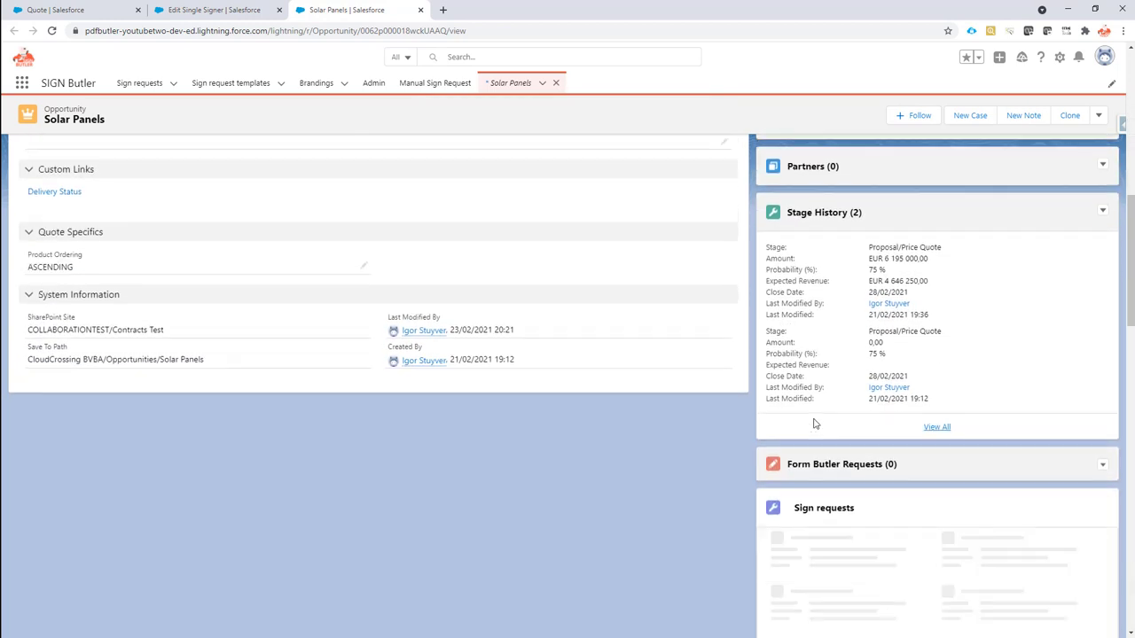
{"action": "scroll", "coordinate": [823, 450], "scroll_direction": "down", "scroll_amount": 1}
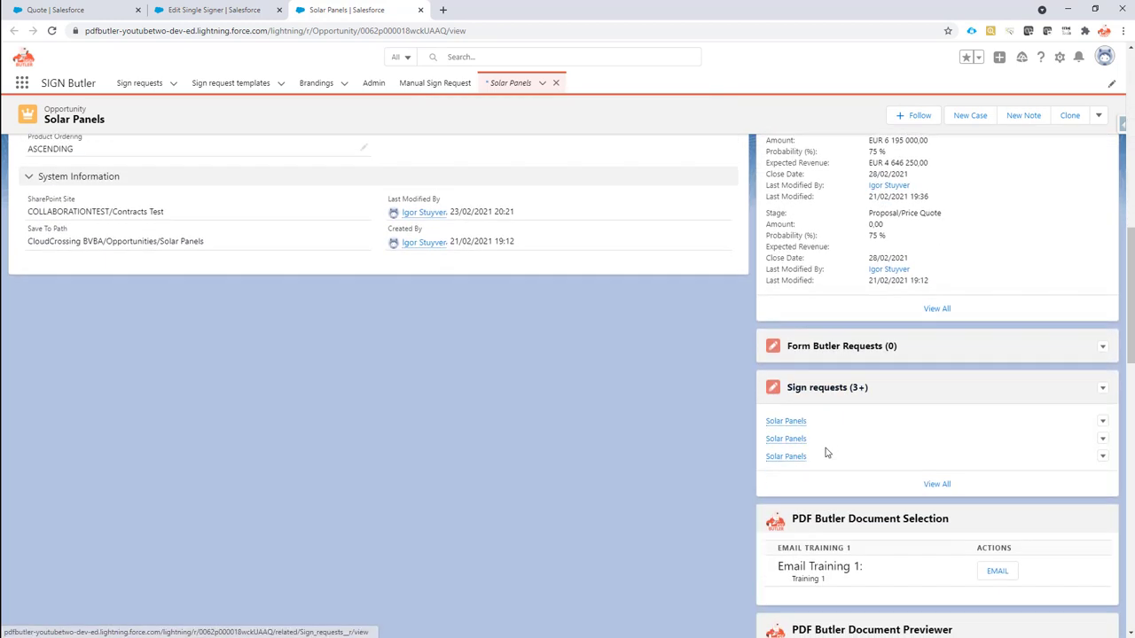
{"action": "left_click", "coordinate": [814, 387]}
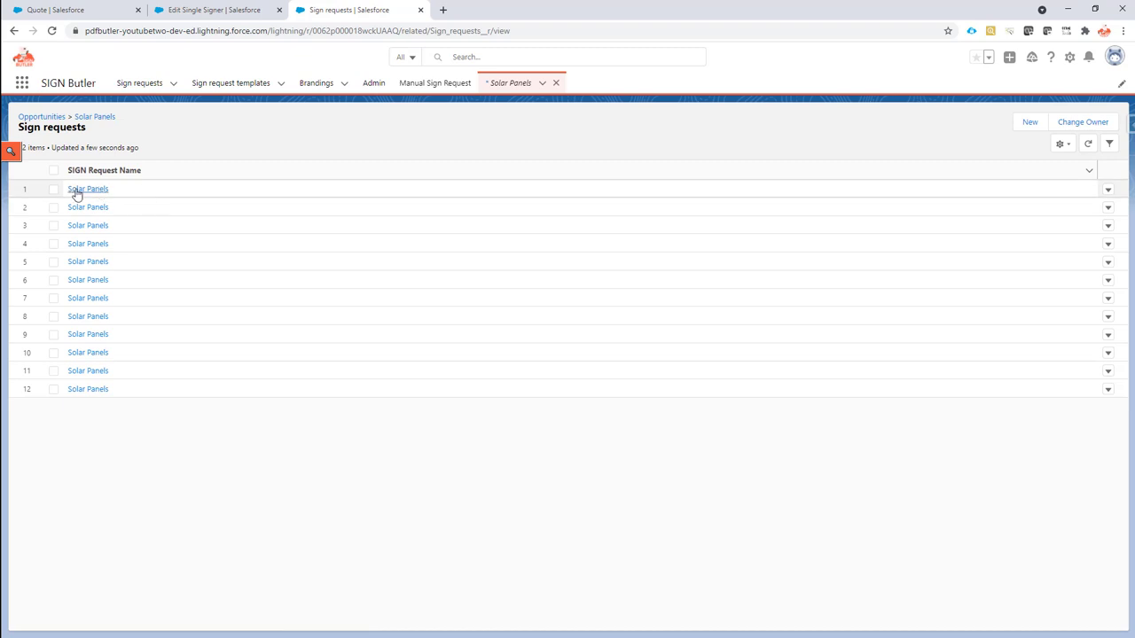
{"action": "left_click", "coordinate": [77, 190]}
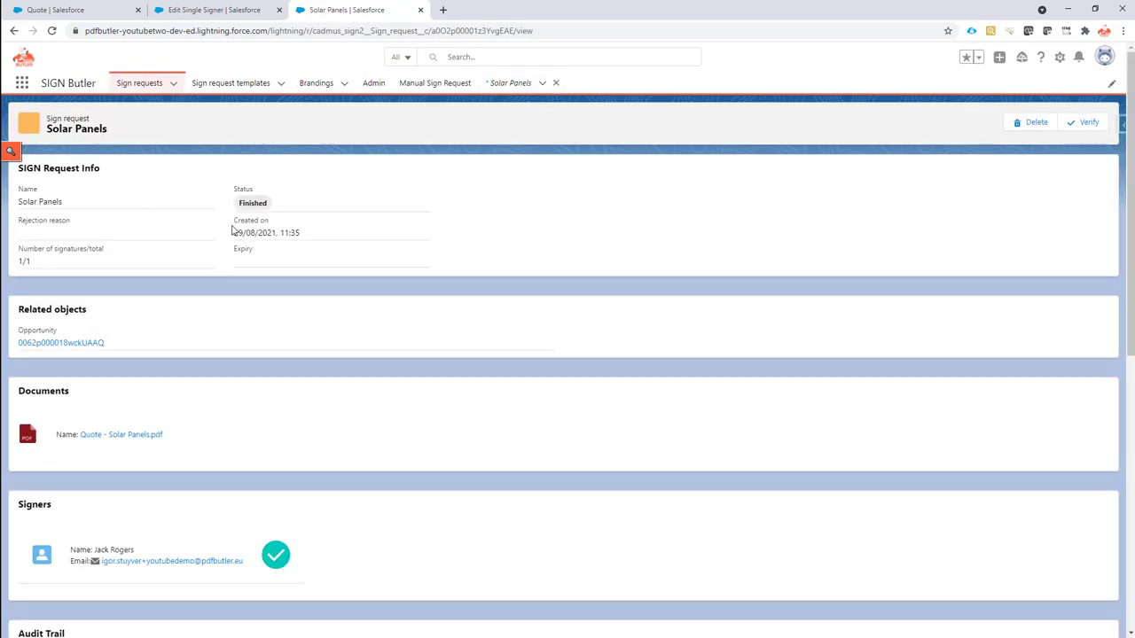
- Open the pending Solar Panels sign request created 30/08/2021 11:35 from the recently viewed sign requests
{"action": "left_click", "coordinate": [135, 86]}
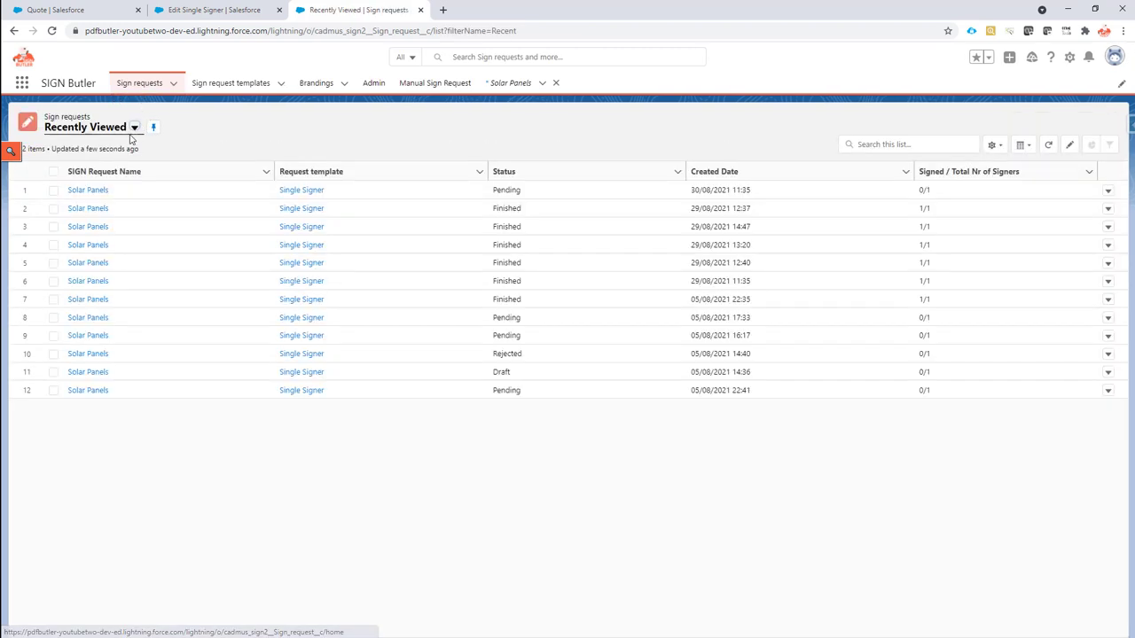
{"action": "left_click", "coordinate": [89, 190]}
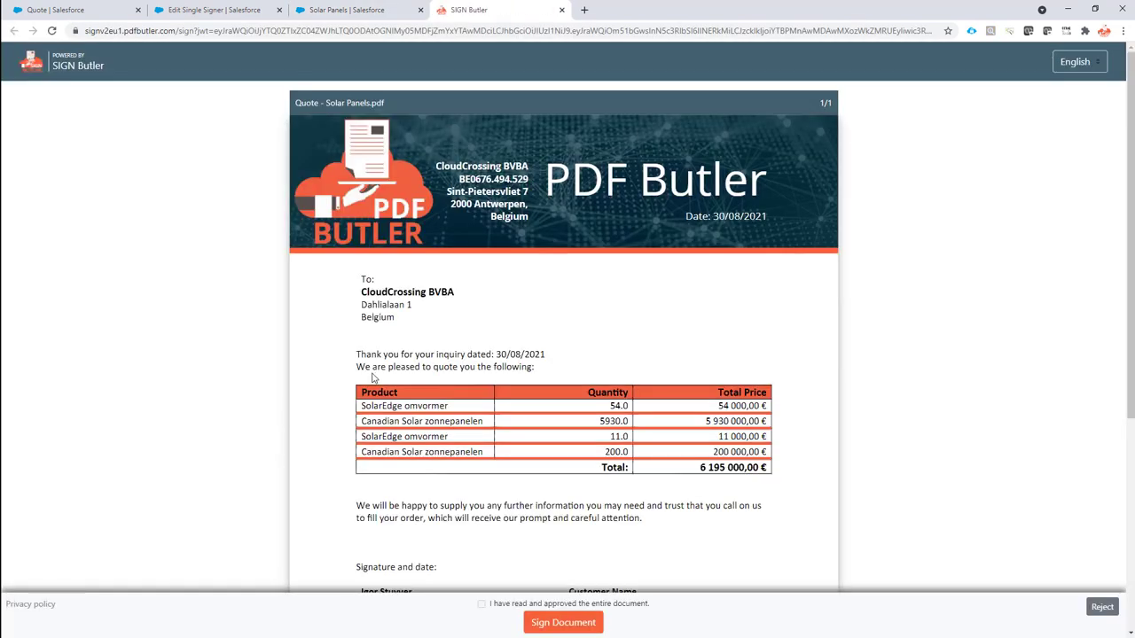
- Mark the Solar Panels quote as read and approved on its signing page and start signing the document
{"action": "scroll", "coordinate": [390, 399], "scroll_direction": "down", "scroll_amount": 4}
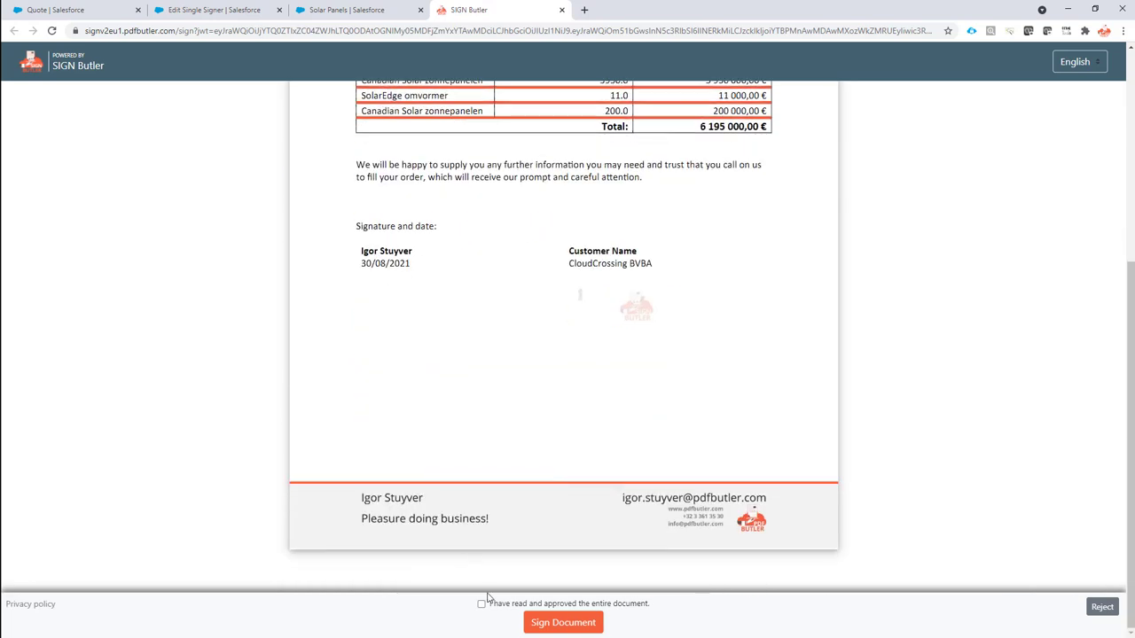
{"action": "left_click", "coordinate": [492, 606]}
{"action": "left_click", "coordinate": [542, 624]}
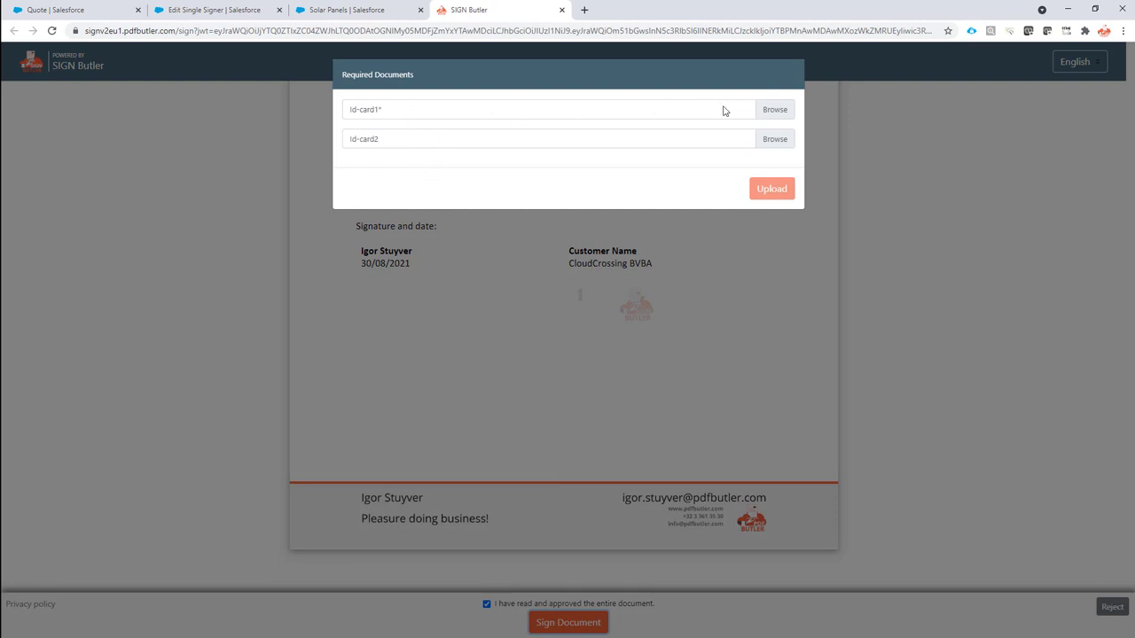
- Choose ge1 (1).png from Downloads as the required Id-card1 document
{"action": "left_click", "coordinate": [773, 111]}
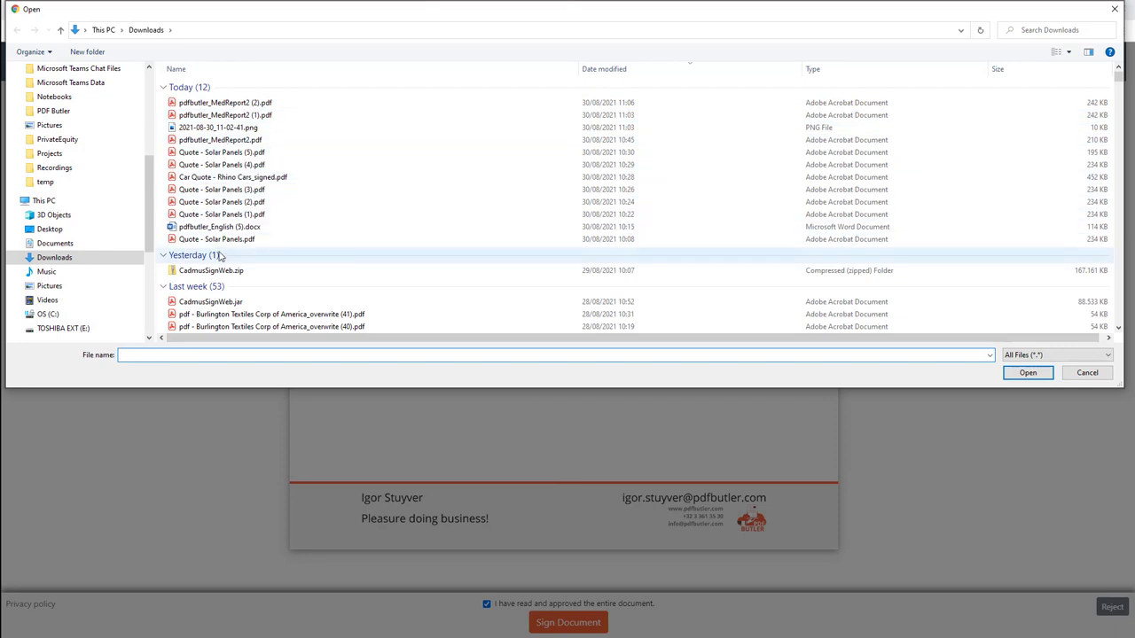
{"action": "scroll", "coordinate": [235, 241], "scroll_direction": "down", "scroll_amount": 7}
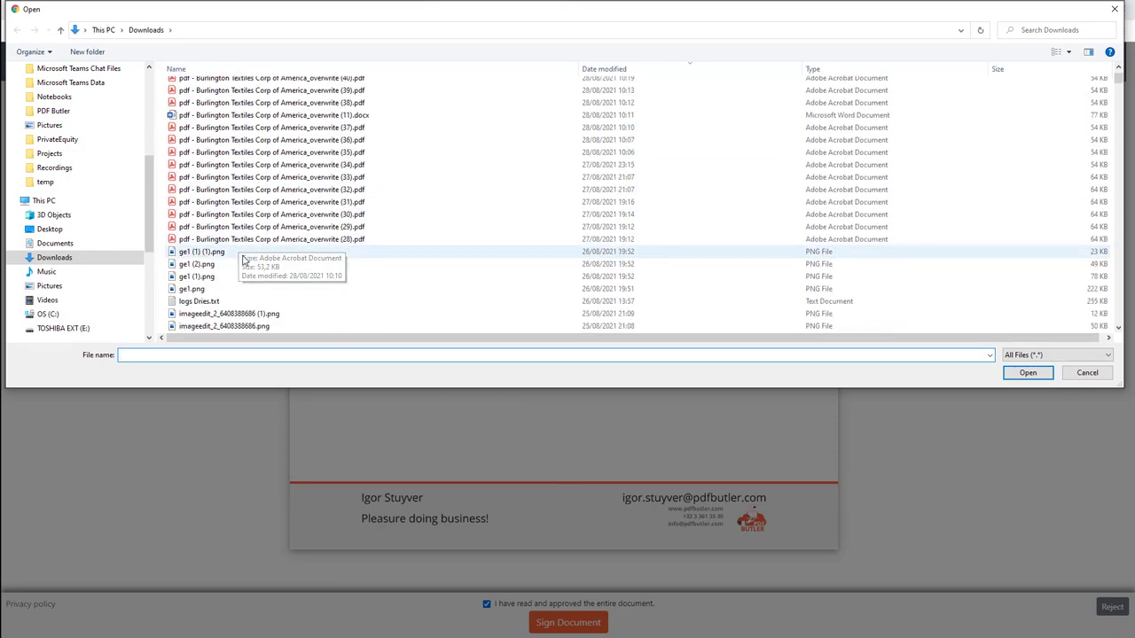
{"action": "left_click", "coordinate": [240, 276]}
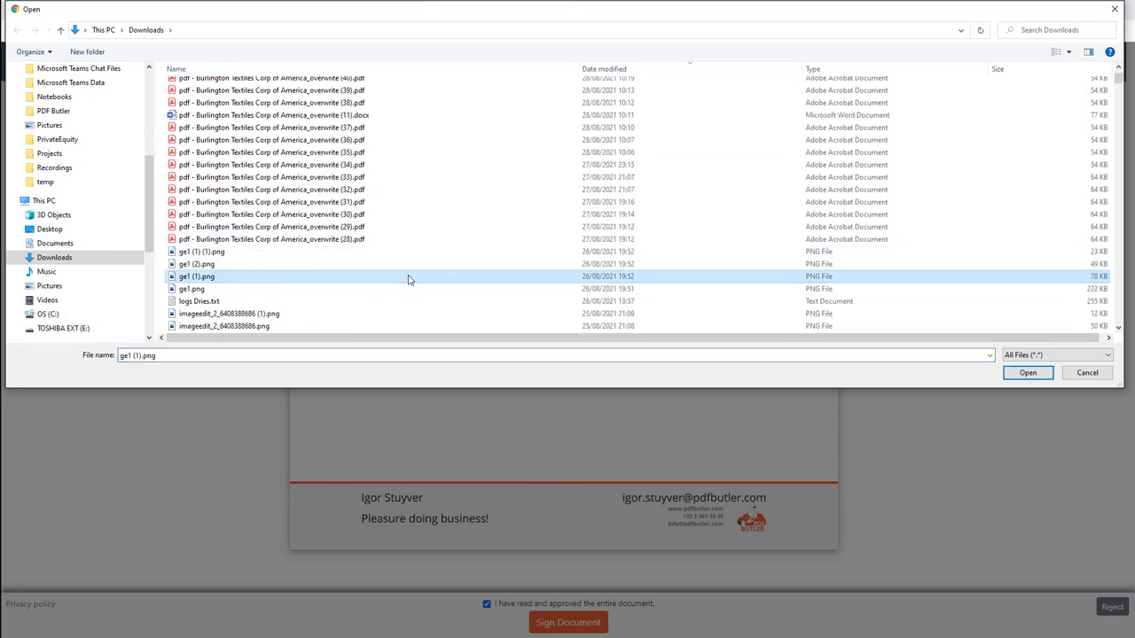
{"action": "left_click", "coordinate": [1028, 372]}
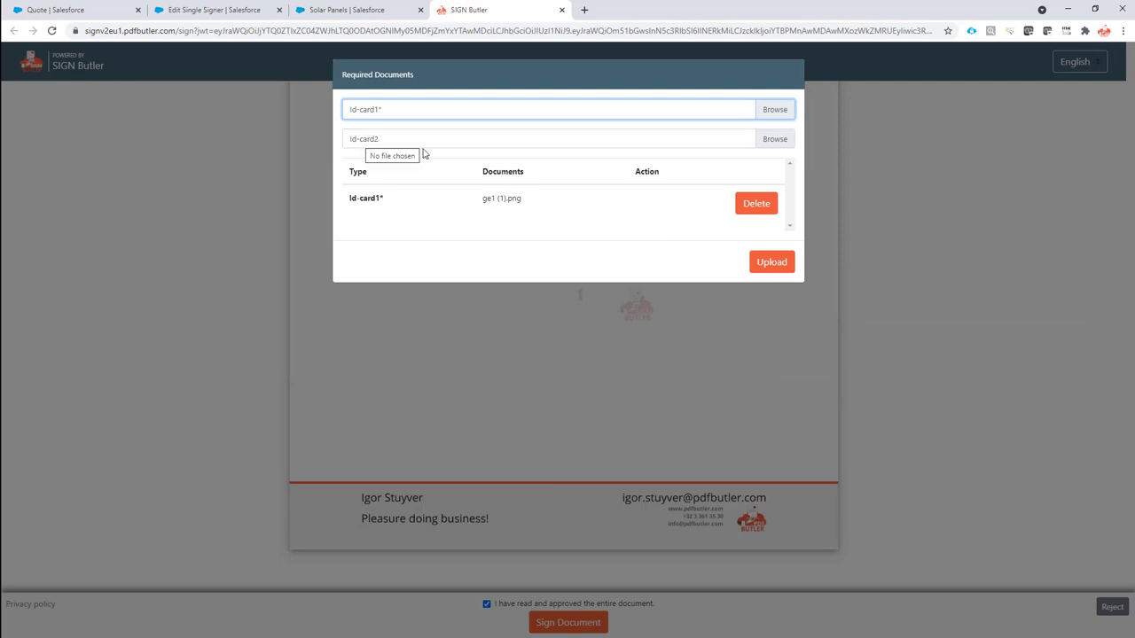
- Choose 2021-08-30_11-02-41.png as the optional Id-card2 document and delete it from the upload list again
{"action": "left_click", "coordinate": [715, 143]}
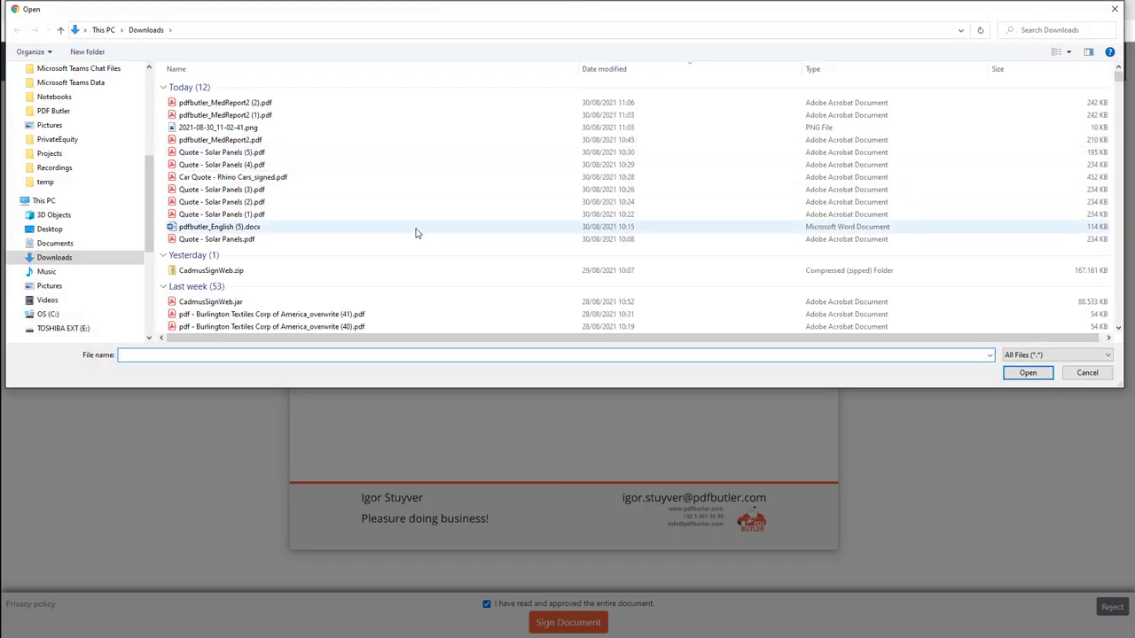
{"action": "double_click", "coordinate": [408, 127]}
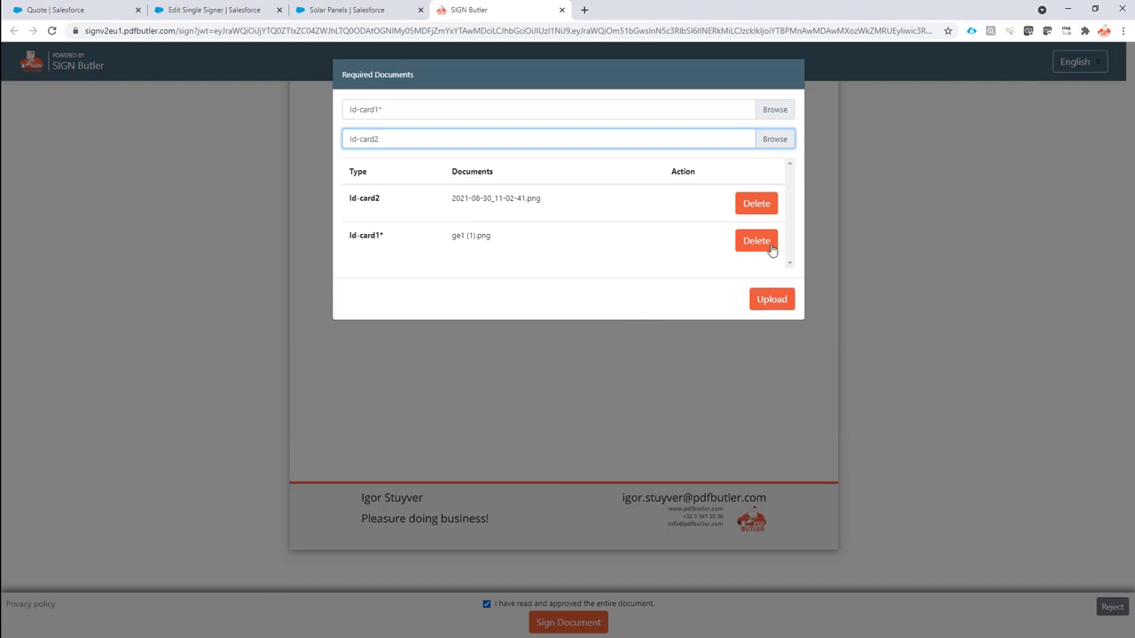
{"action": "left_click", "coordinate": [766, 206]}
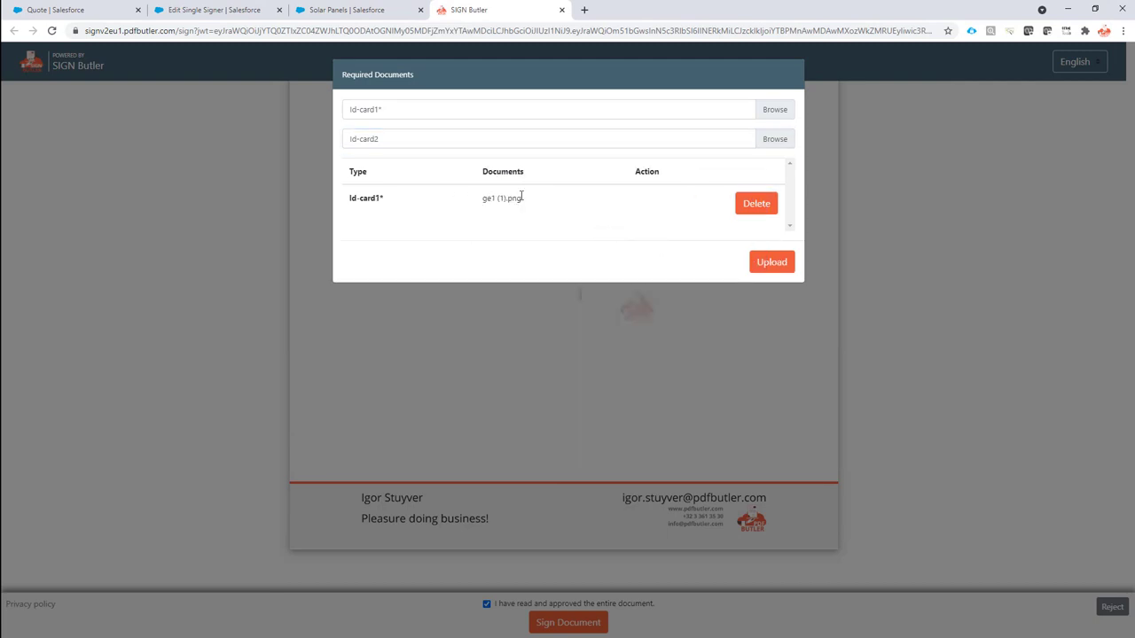
- Upload the Id-card1 document and sign the quote with the first handwritten signature style
{"action": "left_click", "coordinate": [773, 265]}
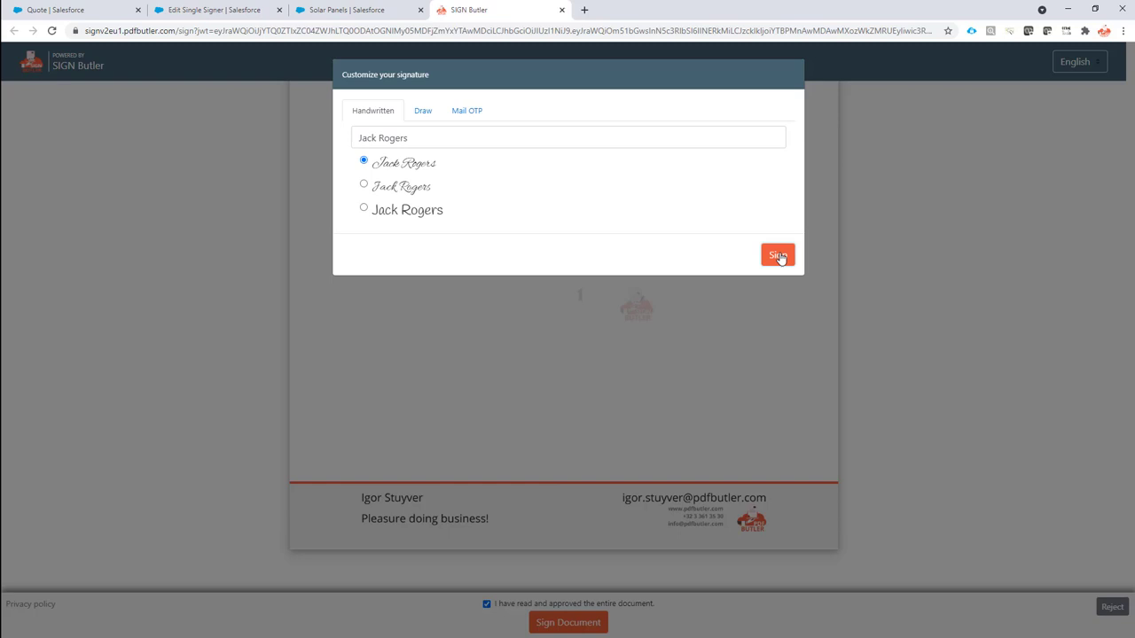
{"action": "left_click", "coordinate": [778, 256]}
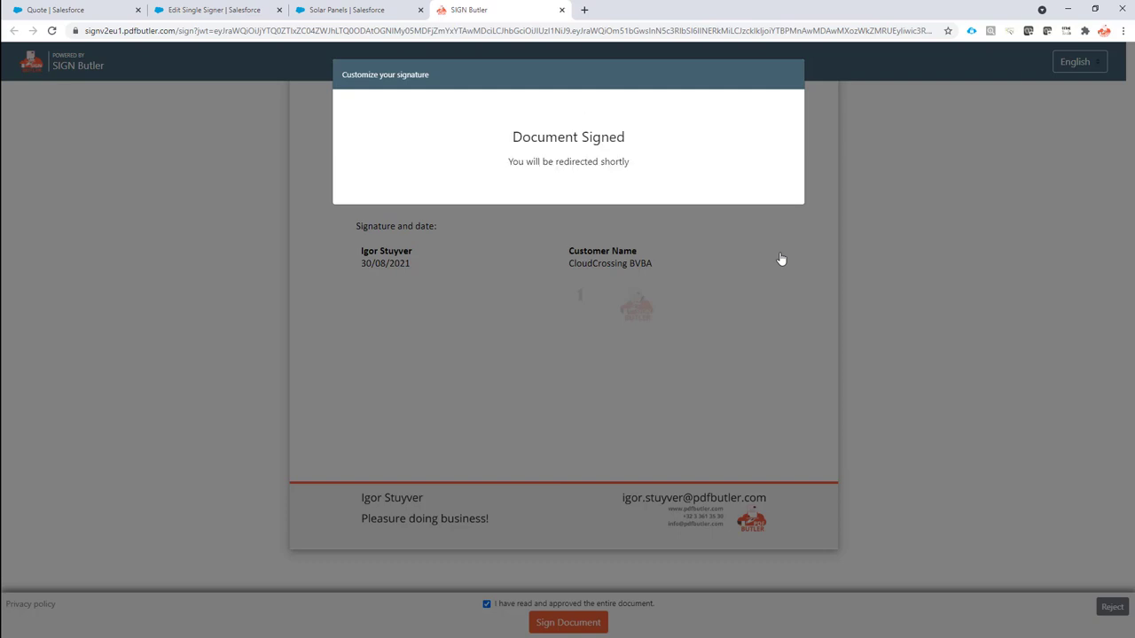
- Check the Notes & Attachments of the Solar Panels opportunity for the signed quote and the uploaded document
{"action": "left_click", "coordinate": [341, 10]}
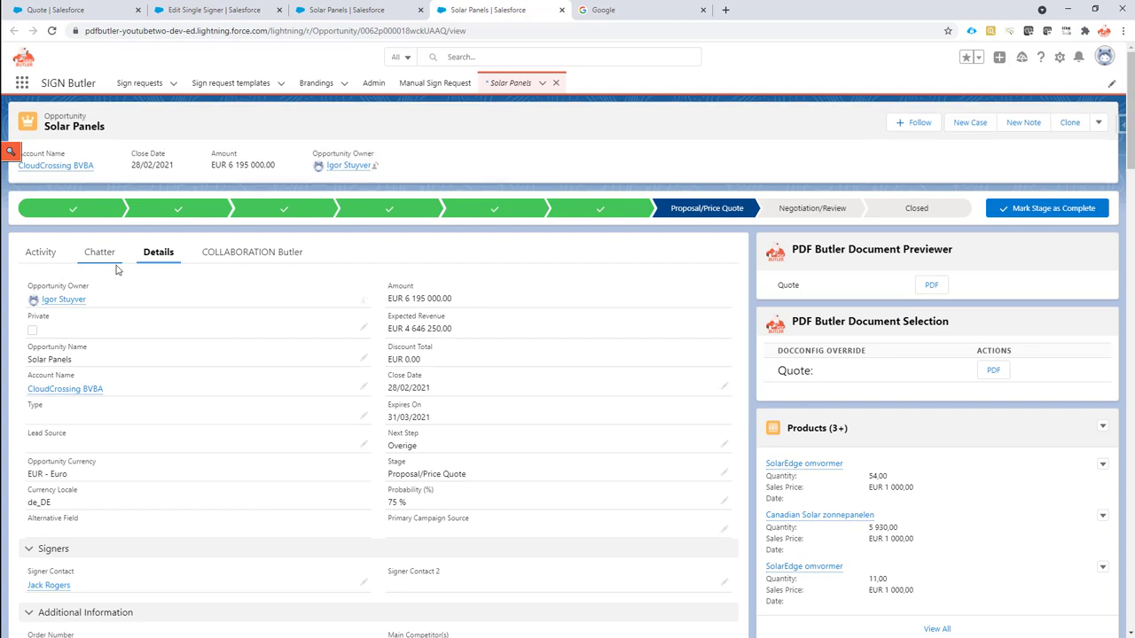
{"action": "scroll", "coordinate": [125, 274], "scroll_direction": "down", "scroll_amount": 2}
{"action": "scroll", "coordinate": [126, 275], "scroll_direction": "down", "scroll_amount": 1}
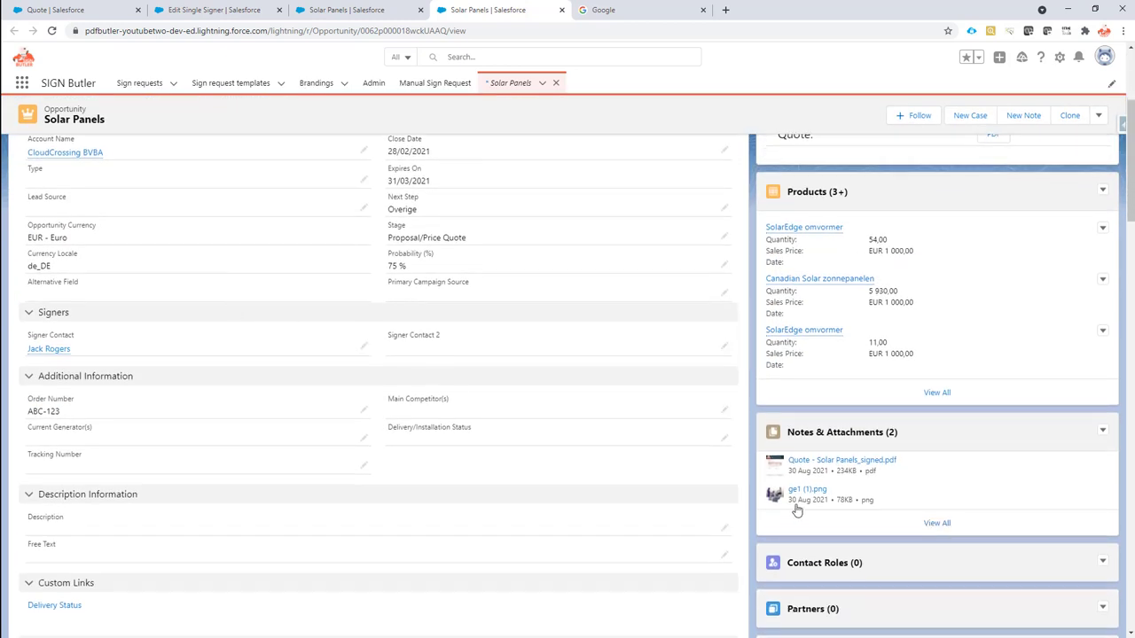